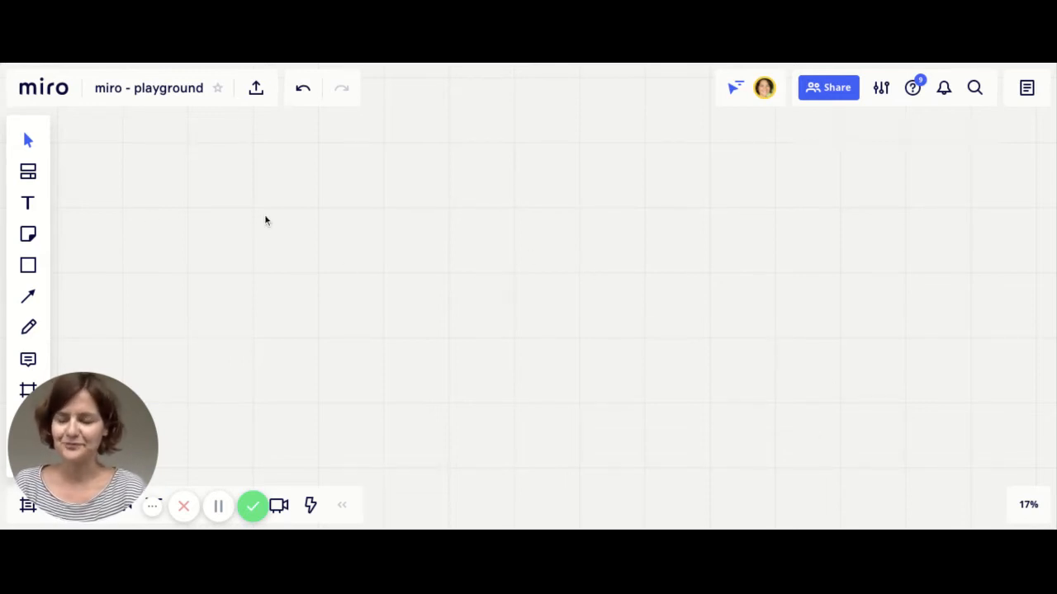
- Add a green sticky note to the empty board and enlarge it slightly
{"action": "left_click", "coordinate": [31, 237]}
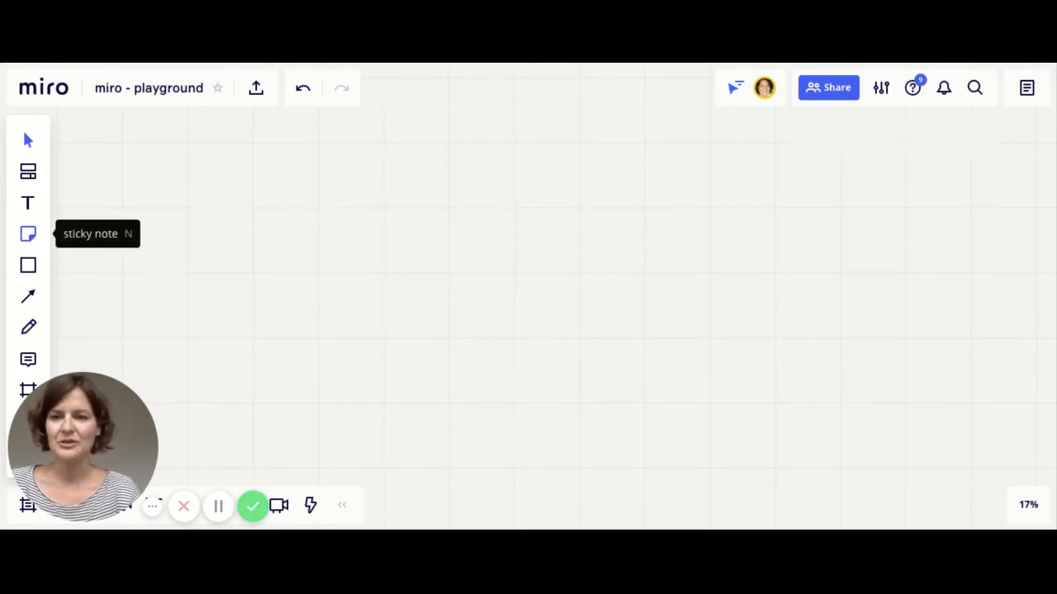
{"action": "left_click", "coordinate": [28, 235]}
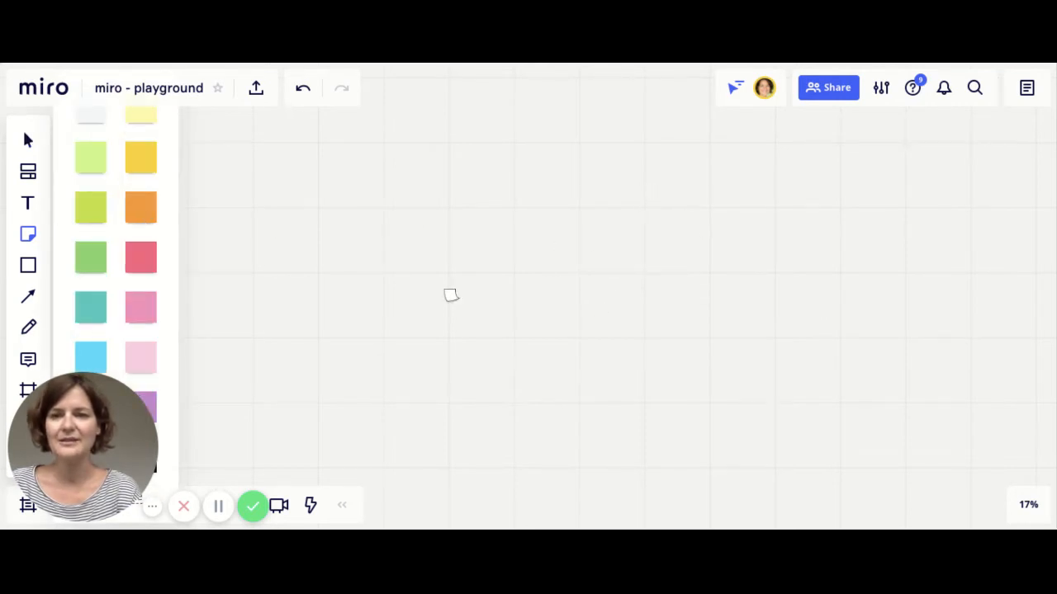
{"action": "left_click", "coordinate": [96, 264]}
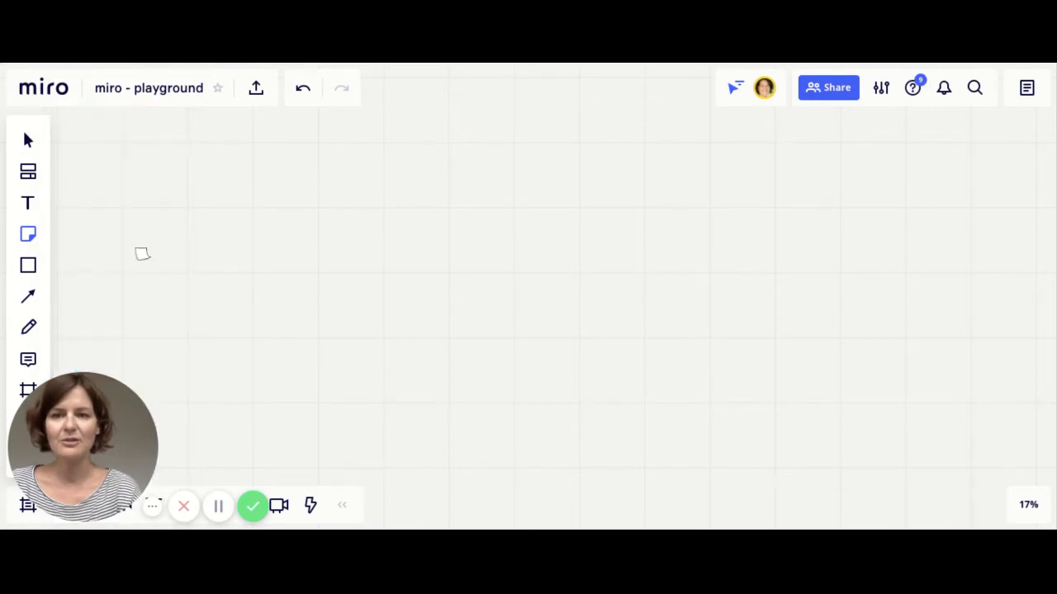
{"action": "left_click", "coordinate": [454, 244]}
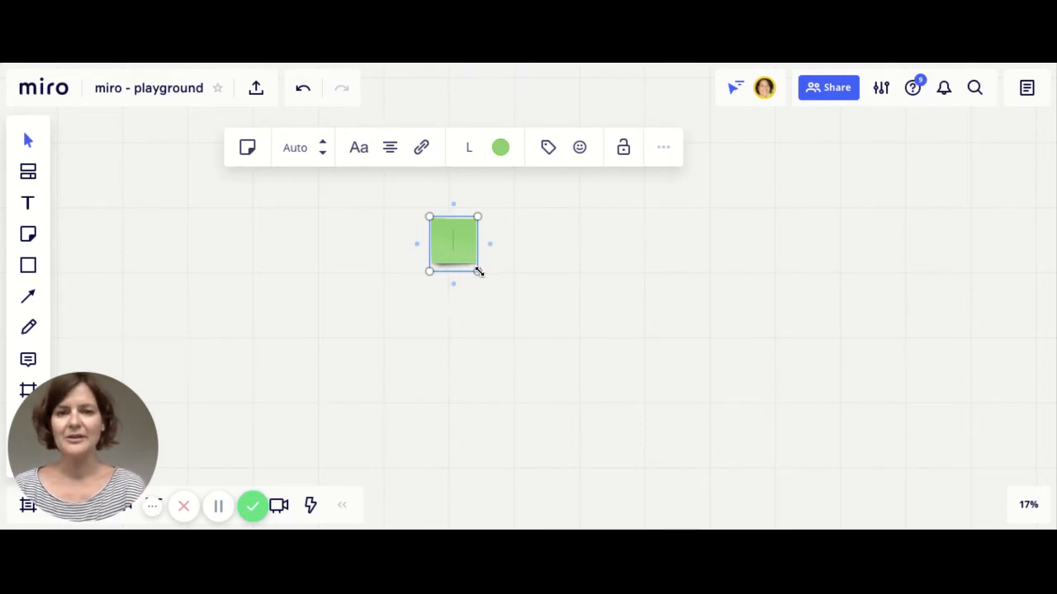
{"action": "left_click_drag", "start_coordinate": [478, 271], "coordinate": [567, 374]}
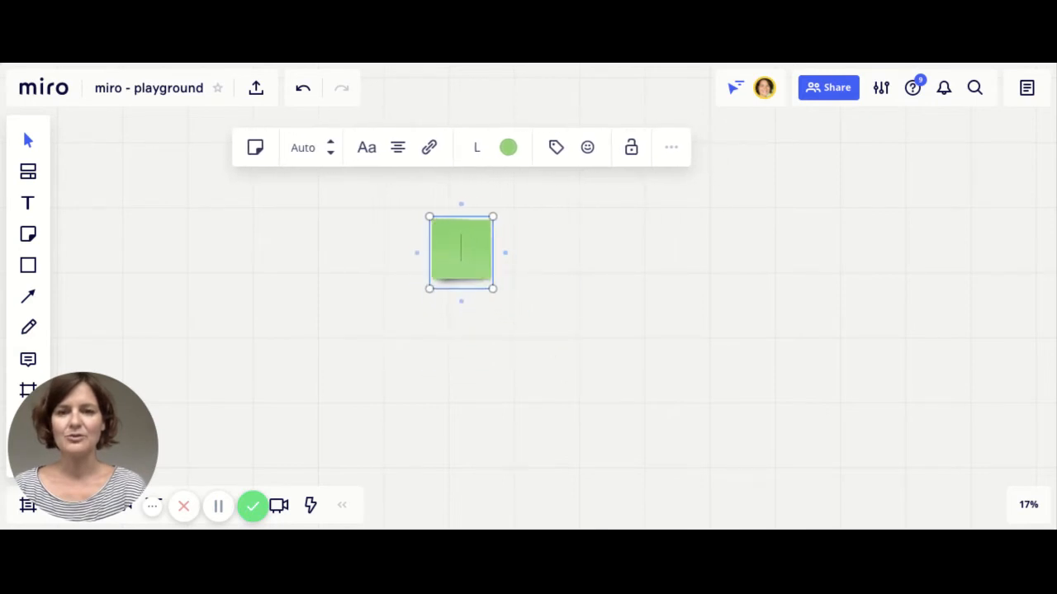
- Enter the text "Hello!" on the green sticky note
{"action": "type", "text": "Hal"}
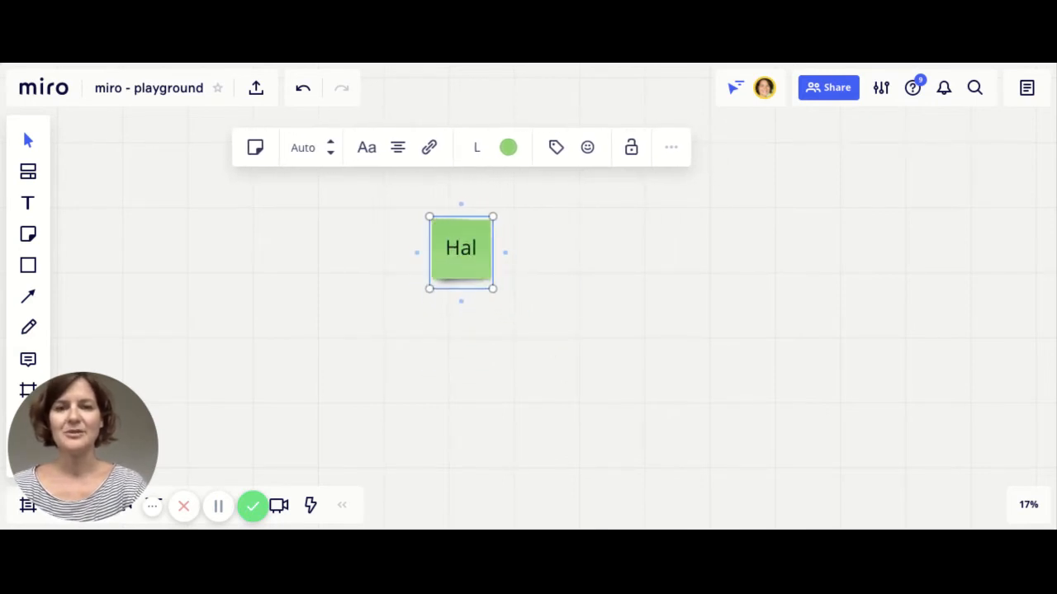
{"action": "type", "text": "lo!"}
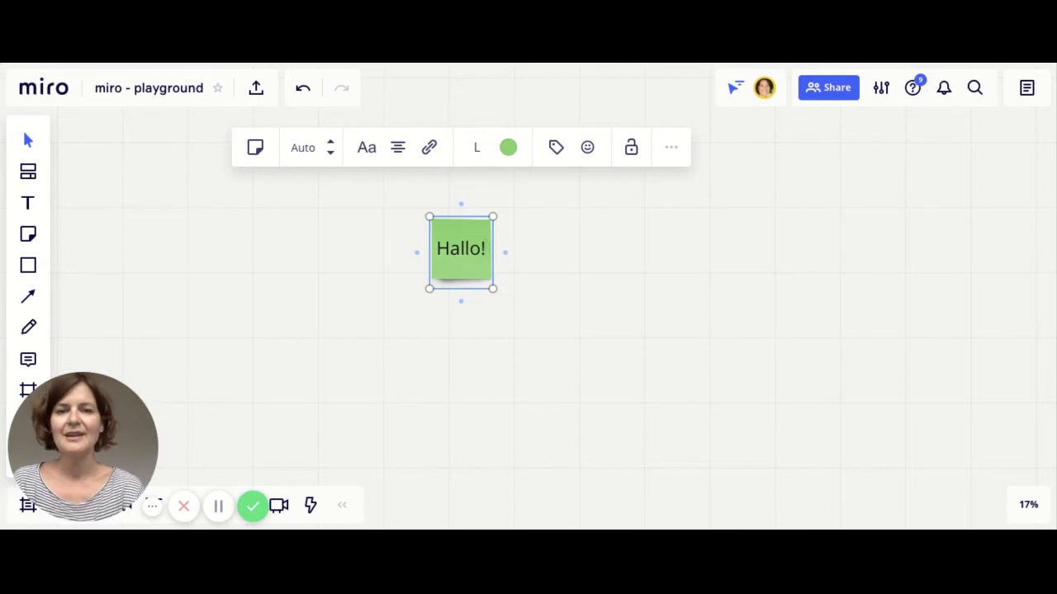
{"action": "left_click", "coordinate": [457, 246]}
{"action": "key", "text": "BackSpace"}
{"action": "type", "text": "e"}
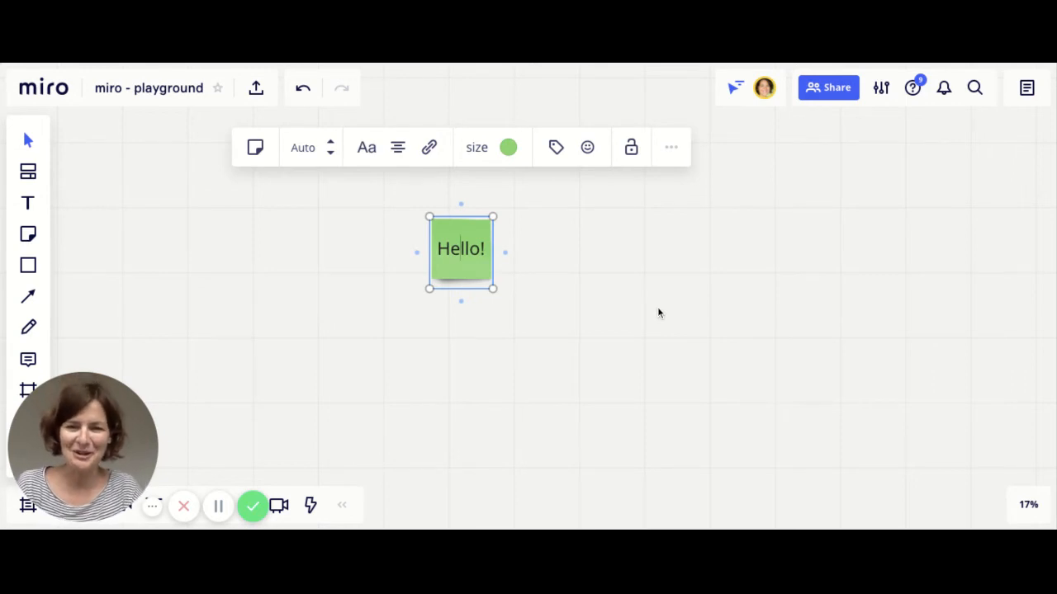
- Change the colour of the "Hello!" sticky note to orange
{"action": "left_click", "coordinate": [509, 149]}
{"action": "left_click", "coordinate": [556, 194]}
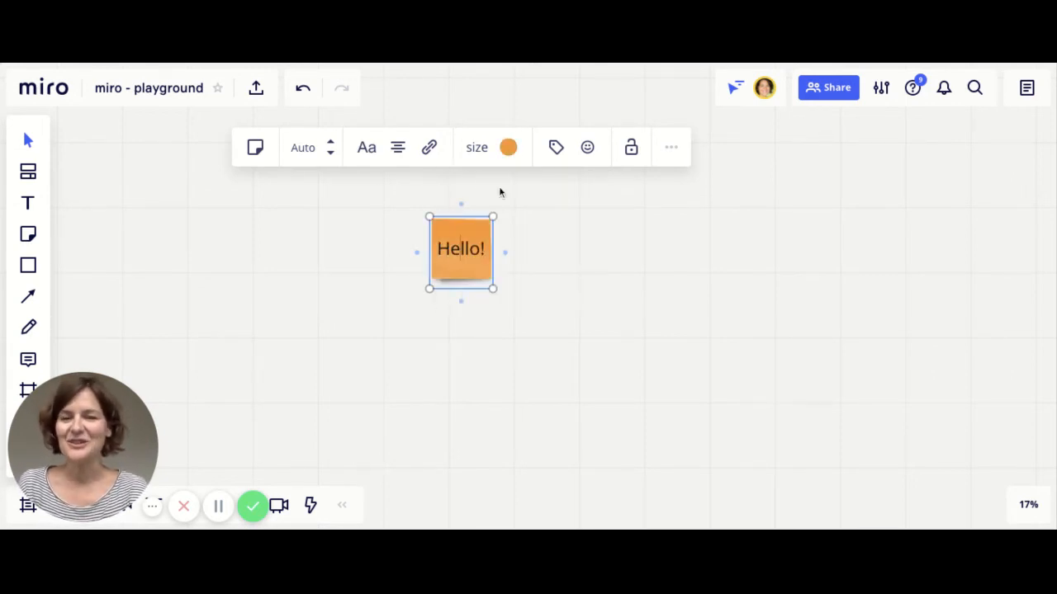
{"action": "left_click", "coordinate": [370, 152]}
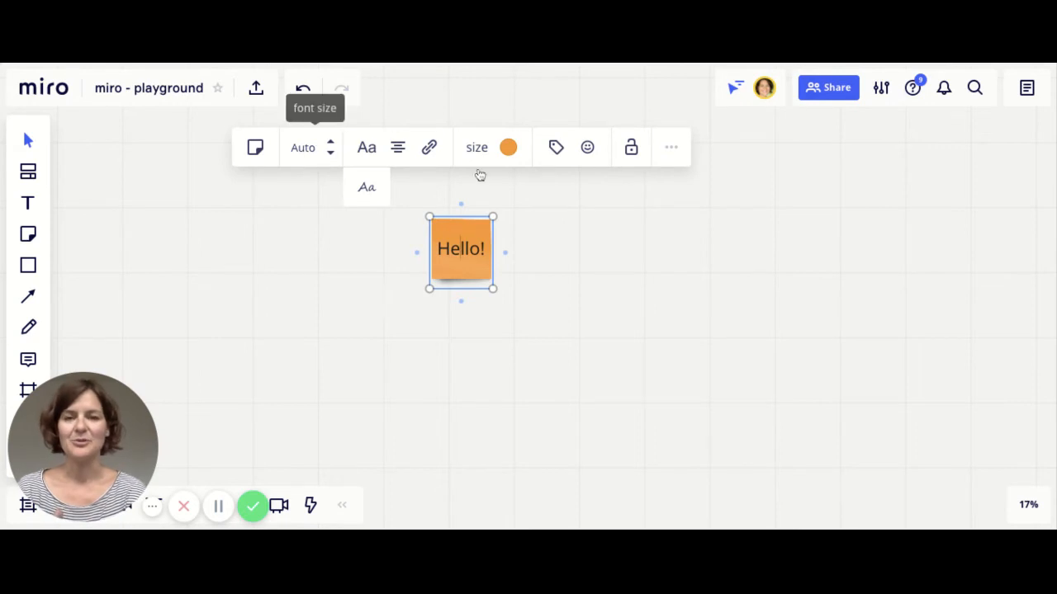
{"action": "left_click", "coordinate": [581, 250]}
- Duplicate the orange "Hello!" sticky note, placing the copy to the lower right of the original
{"action": "left_click", "coordinate": [454, 259]}
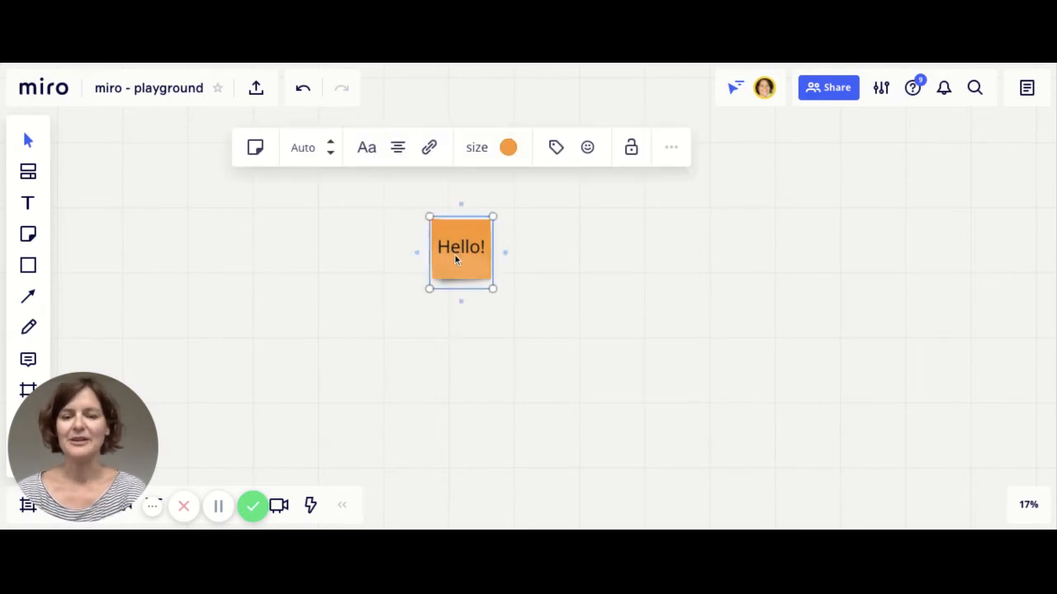
{"action": "left_click", "coordinate": [624, 308]}
{"action": "key", "text": "ctrl+v"}
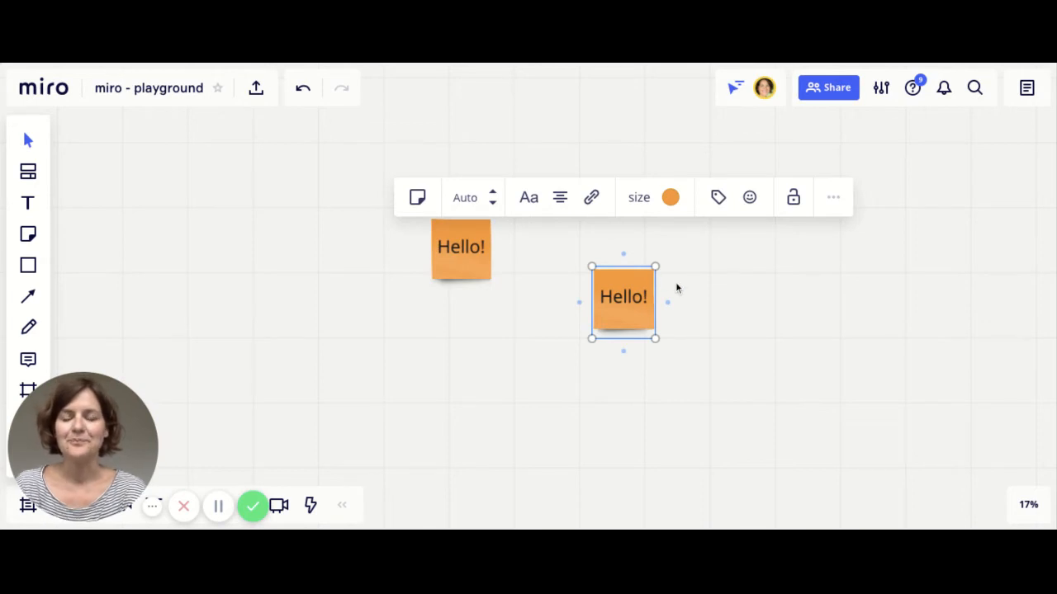
- Add a blank green sticky note below the original "Hello!" note
{"action": "left_click", "coordinate": [34, 237]}
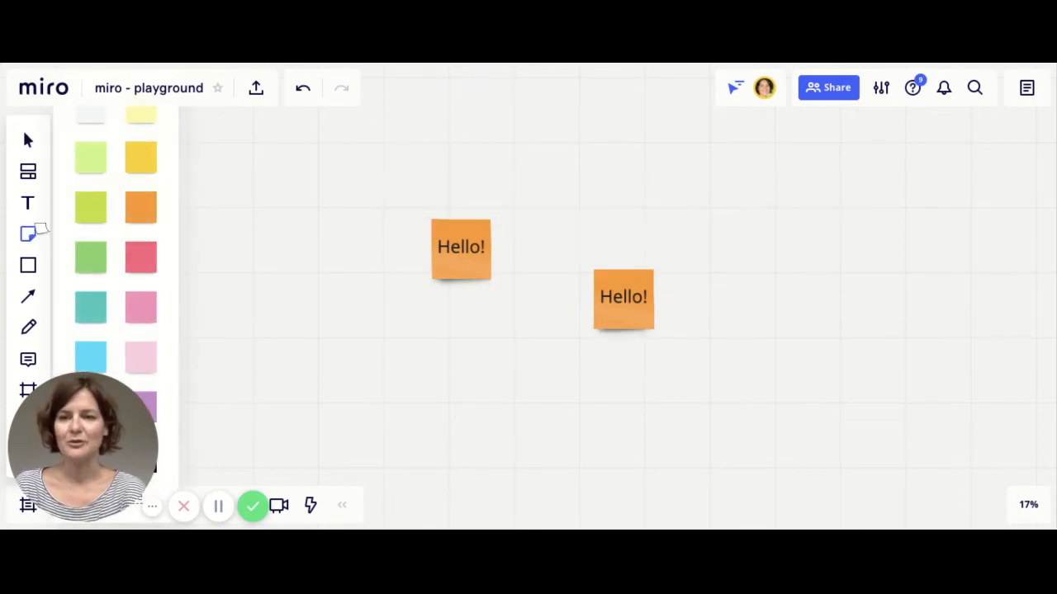
{"action": "left_click", "coordinate": [96, 259]}
{"action": "left_click", "coordinate": [477, 356]}
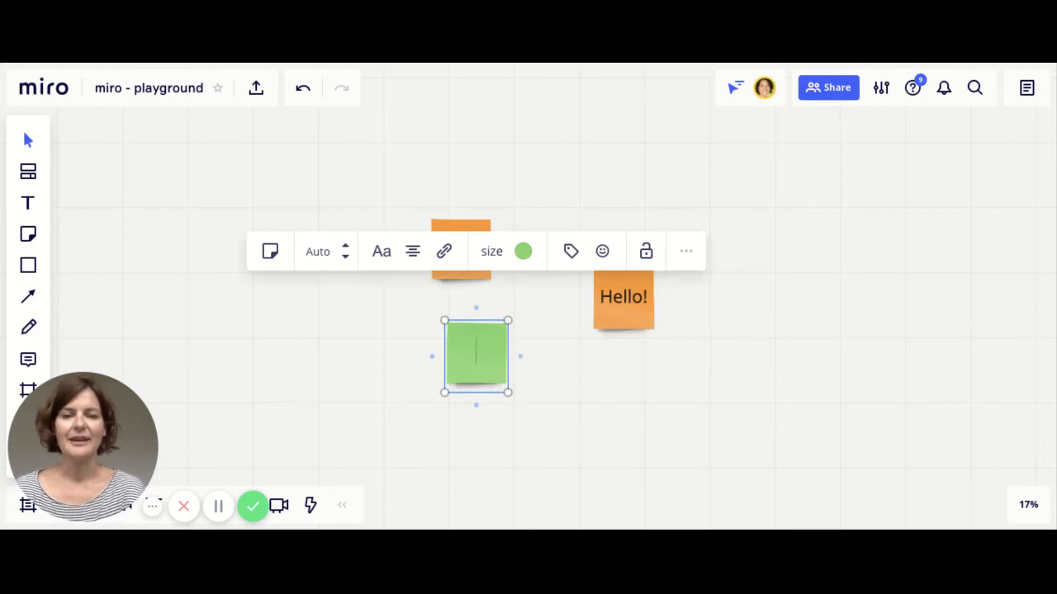
{"action": "left_click", "coordinate": [669, 421]}
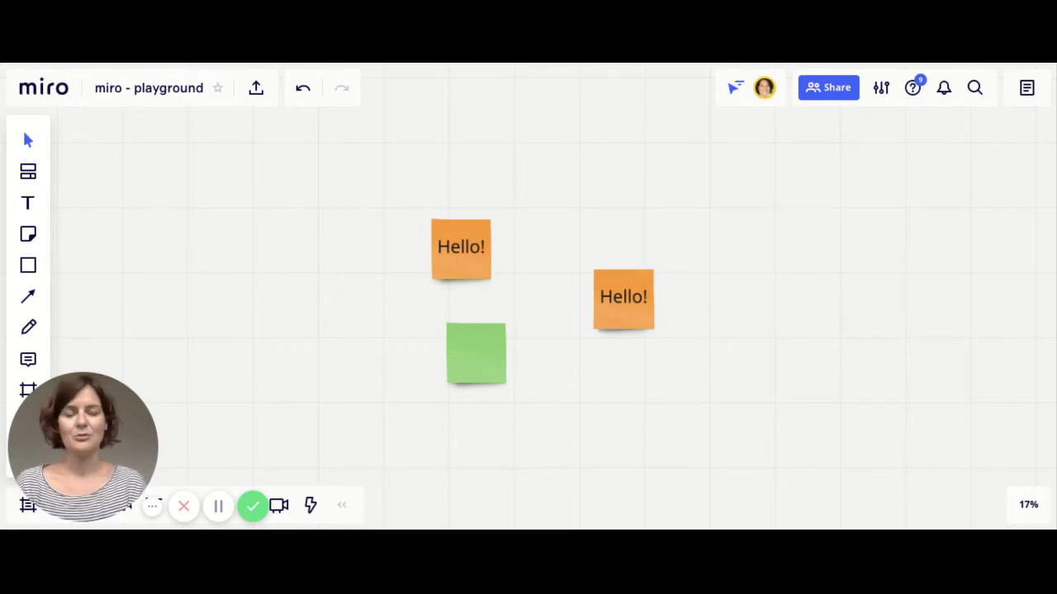
- Insert the Mind Map template in an empty area of the board away from the sticky notes
{"action": "scroll", "coordinate": [528, 297], "scroll_direction": "down", "scroll_amount": 10}
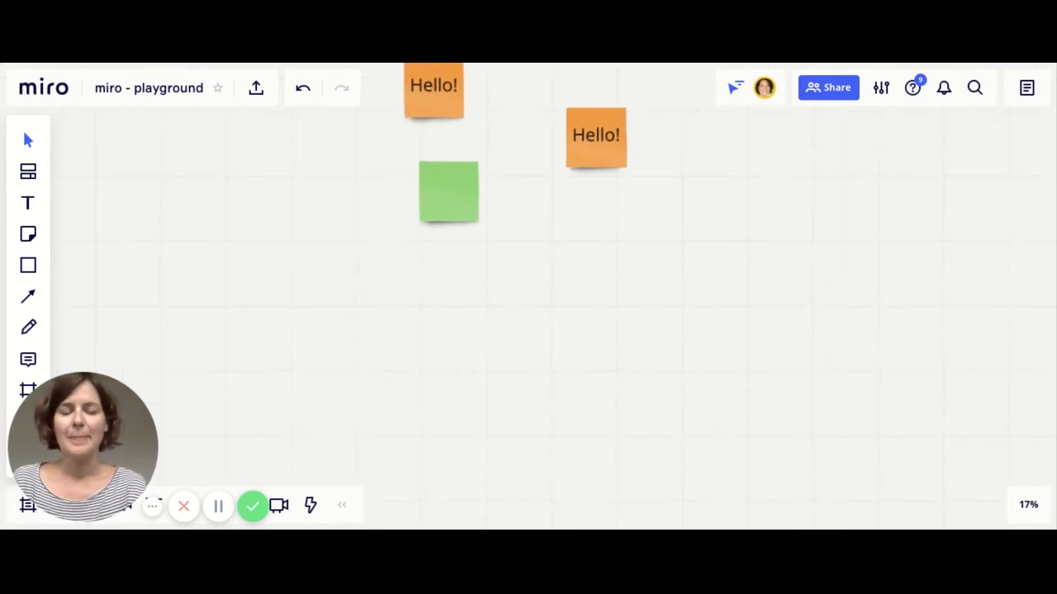
{"action": "scroll", "coordinate": [528, 297], "scroll_direction": "down", "scroll_amount": 3}
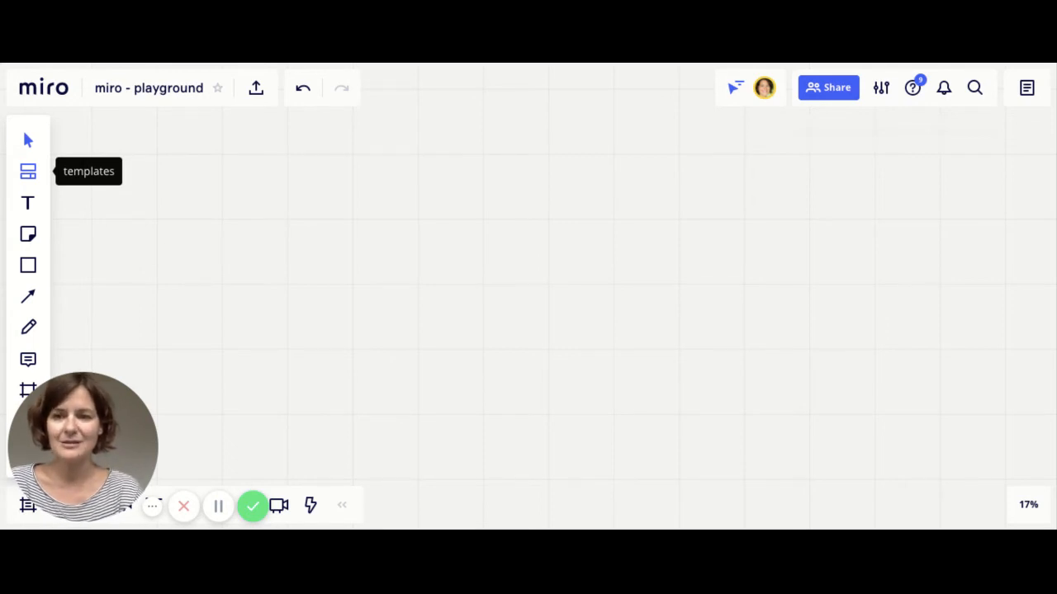
{"action": "left_click", "coordinate": [28, 170]}
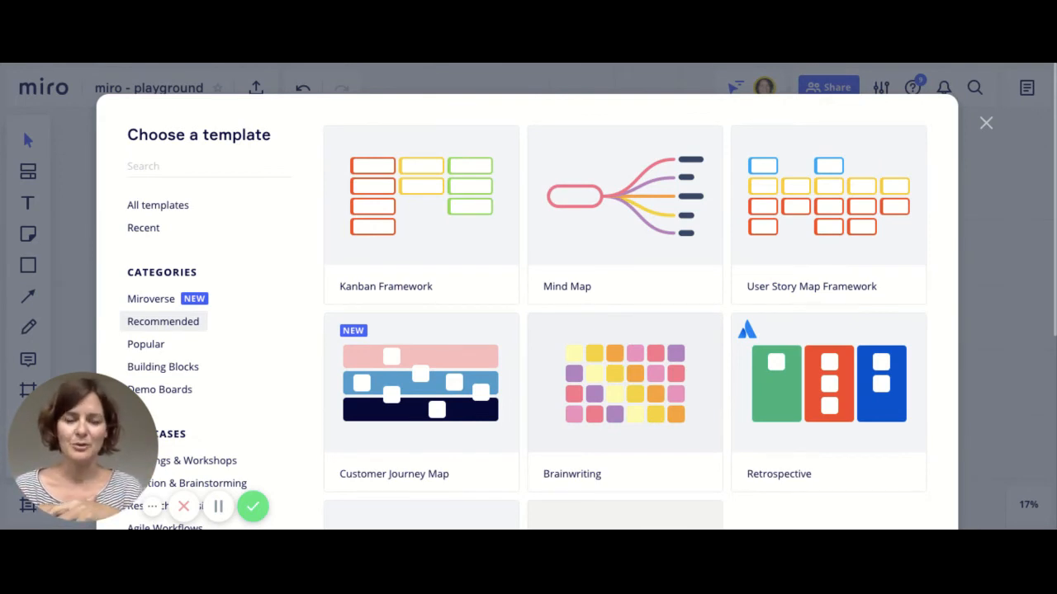
{"action": "mouse_move", "coordinate": [620, 264]}
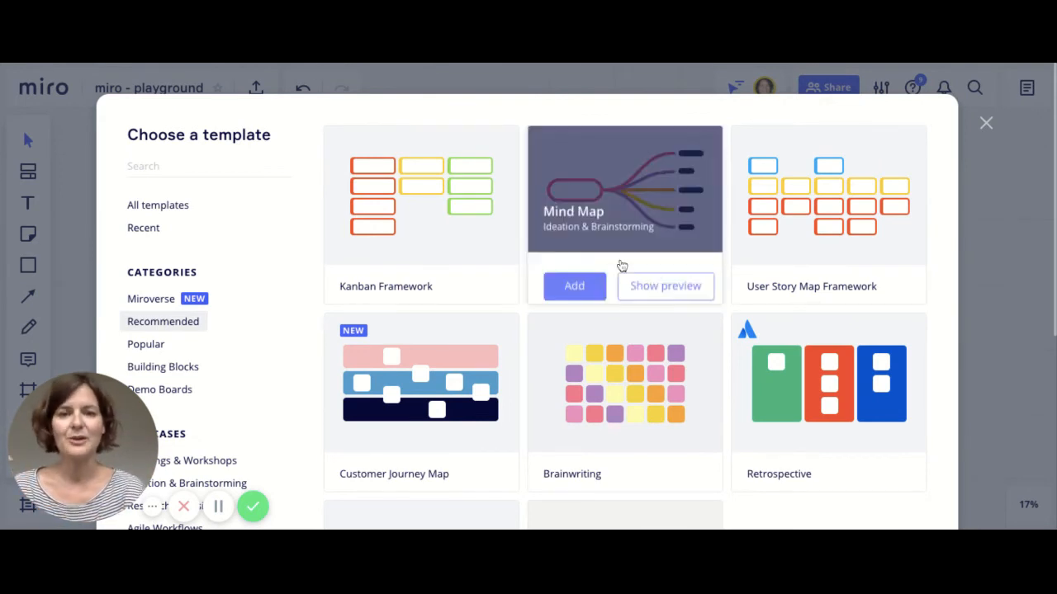
{"action": "left_click", "coordinate": [575, 275]}
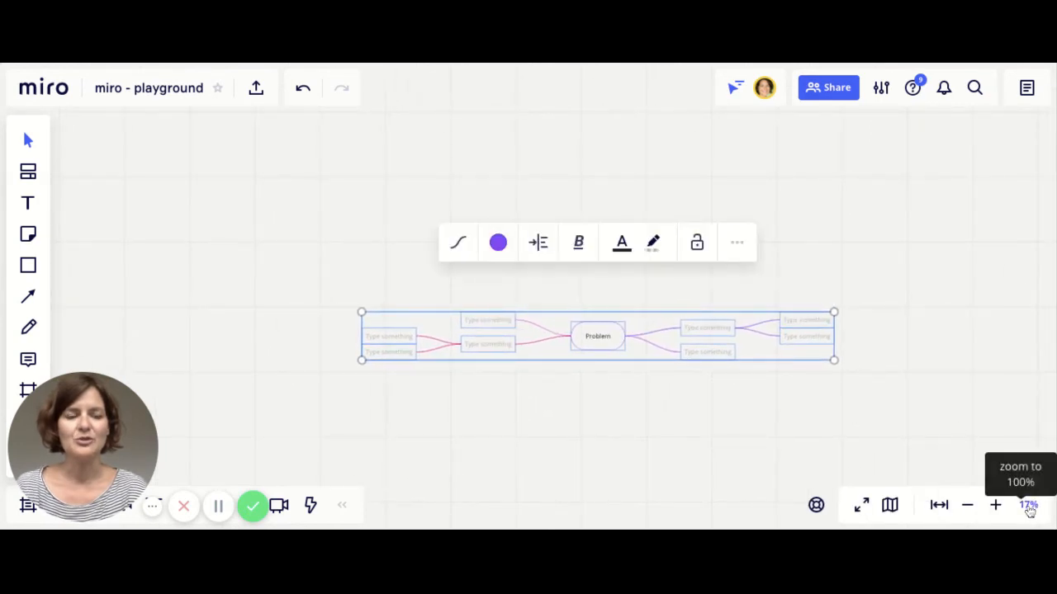
{"action": "left_click", "coordinate": [995, 505]}
{"action": "left_click", "coordinate": [994, 505]}
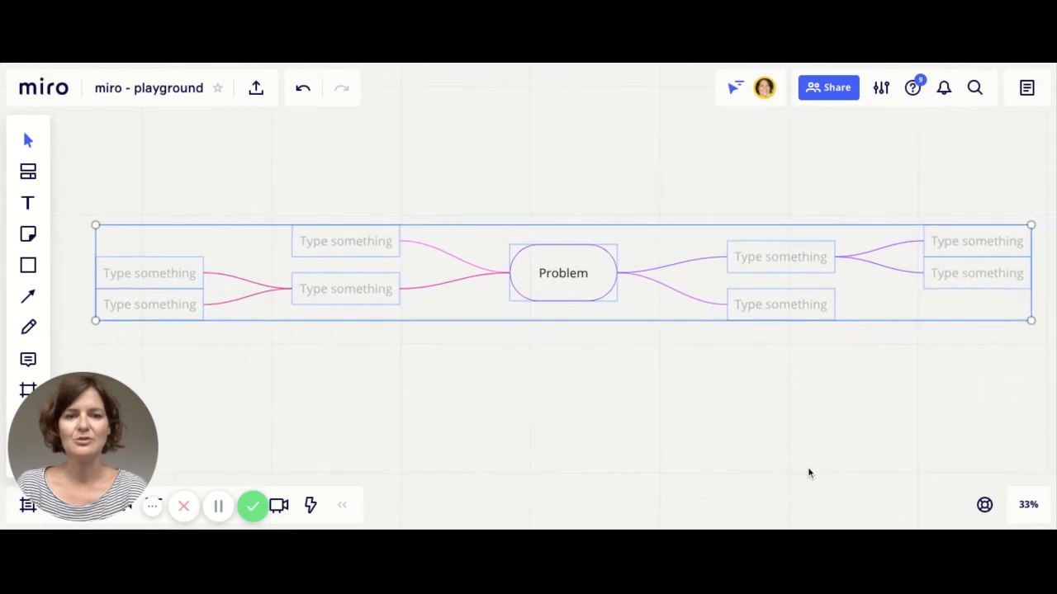
{"action": "left_click", "coordinate": [686, 411]}
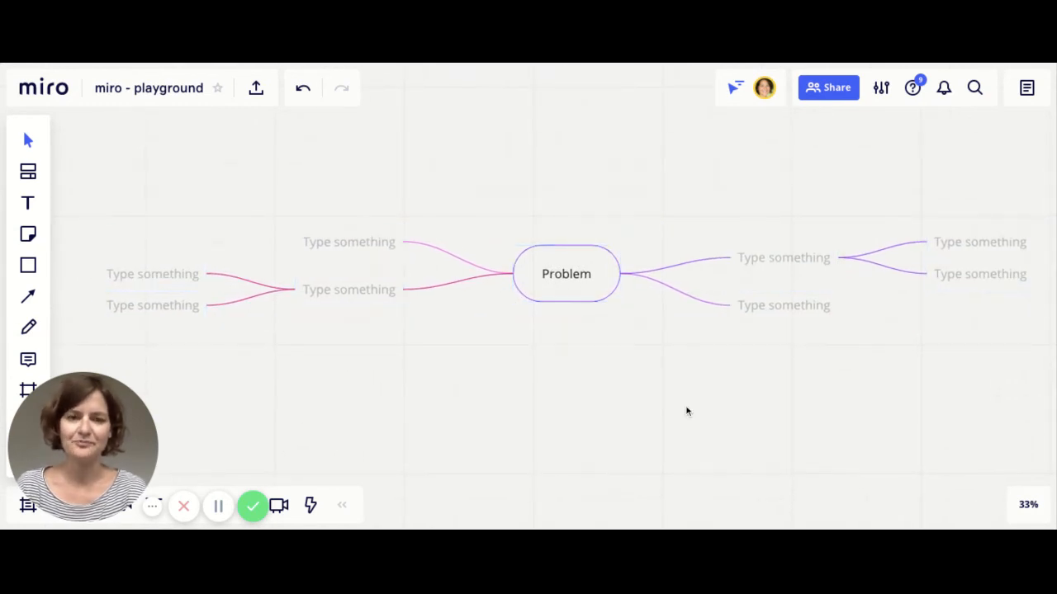
- Replace the text of the mind map's central "Problem" node with "Breakfast"
{"action": "left_click", "coordinate": [566, 278]}
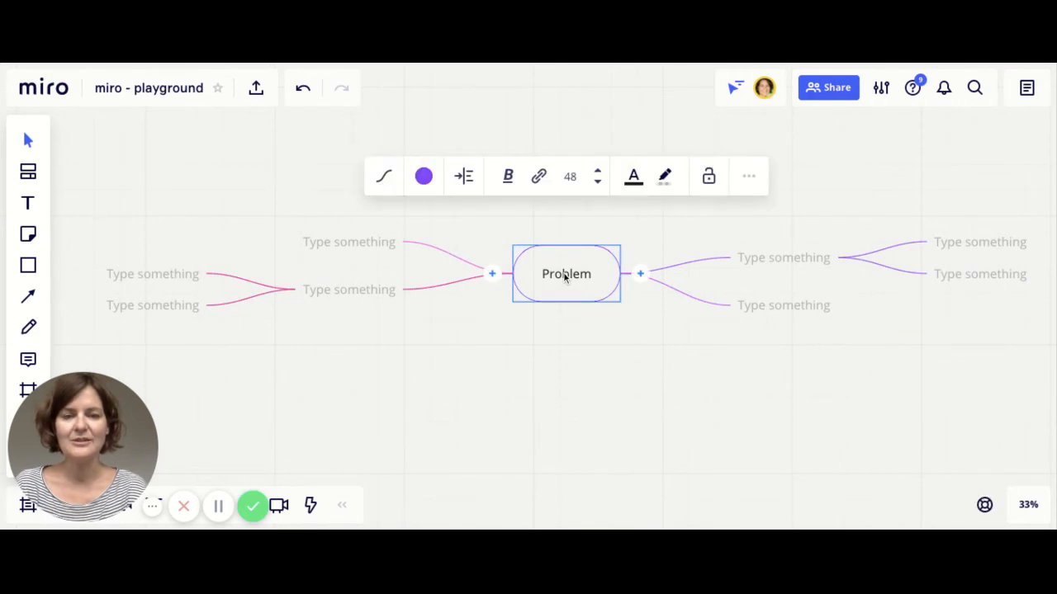
{"action": "left_click", "coordinate": [566, 278]}
{"action": "key", "text": "ctrl+a"}
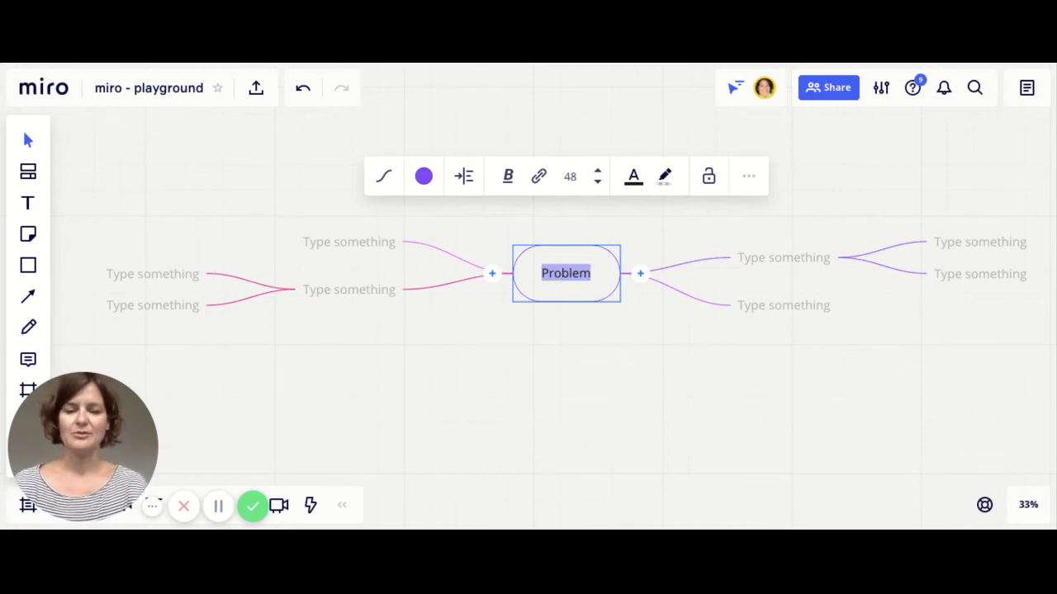
{"action": "type", "text": "Breakfast"}
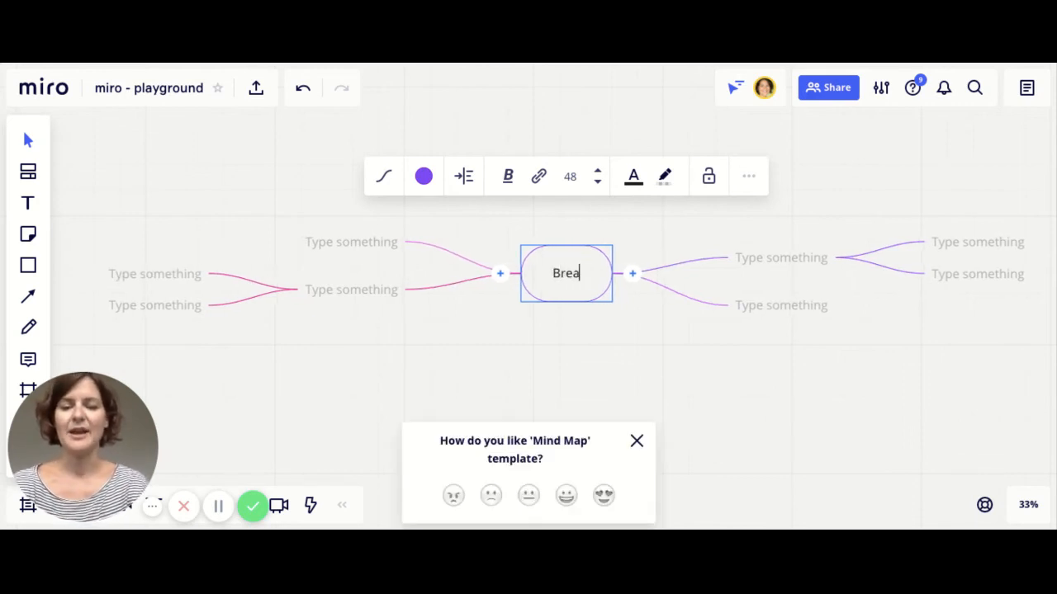
- Label the two main branches to the right of the Breakfast node "Eggs" and "Orange Juice", dismissing the template feedback prompt
{"action": "left_click", "coordinate": [784, 261]}
{"action": "left_click", "coordinate": [637, 442]}
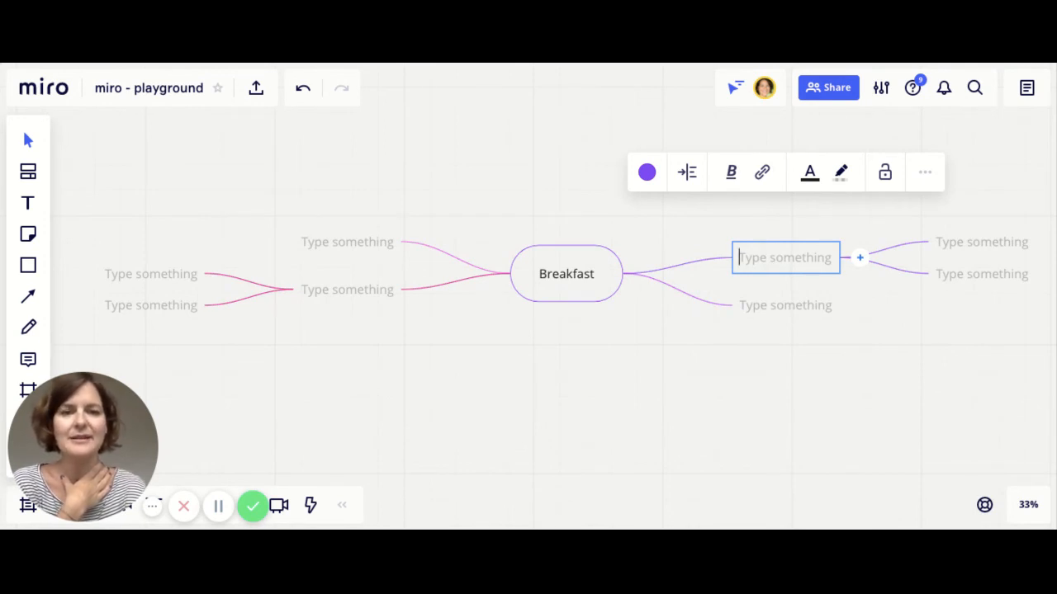
{"action": "type", "text": "Eggs"}
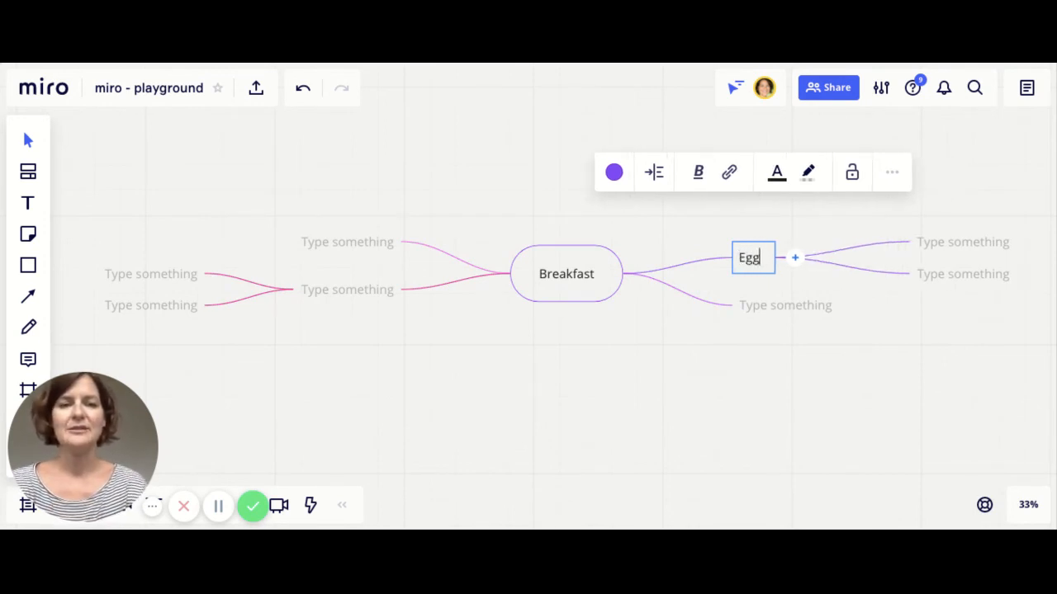
{"action": "left_click", "coordinate": [771, 302]}
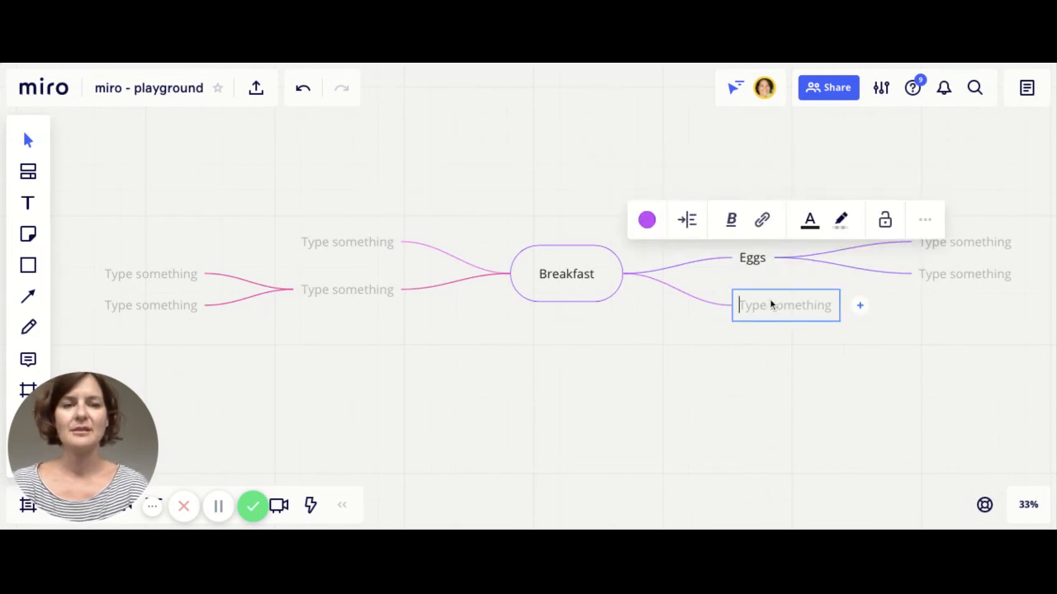
{"action": "type", "text": "Orange "}
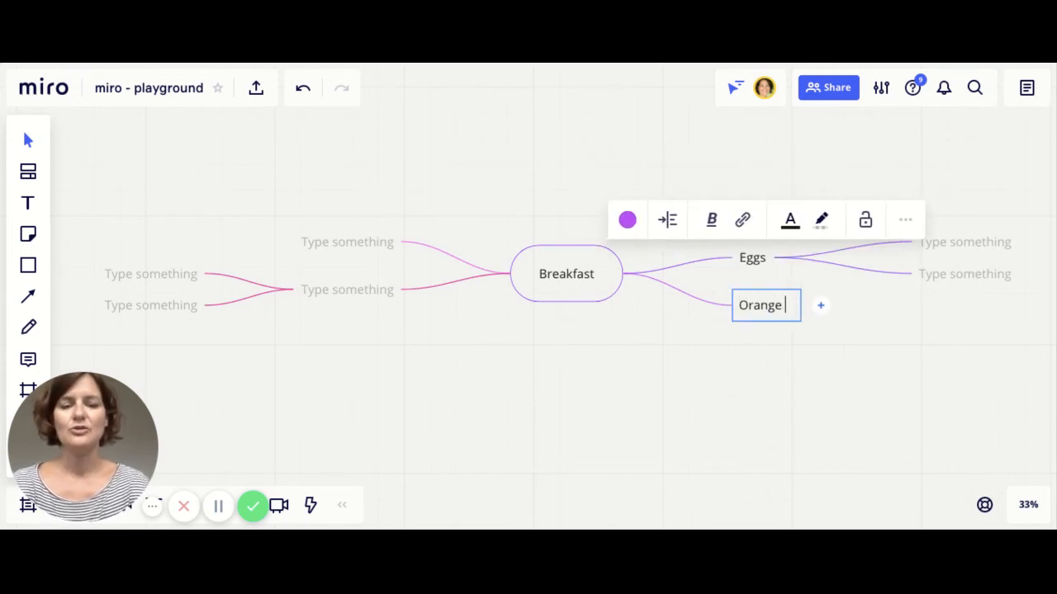
{"action": "type", "text": "Juice"}
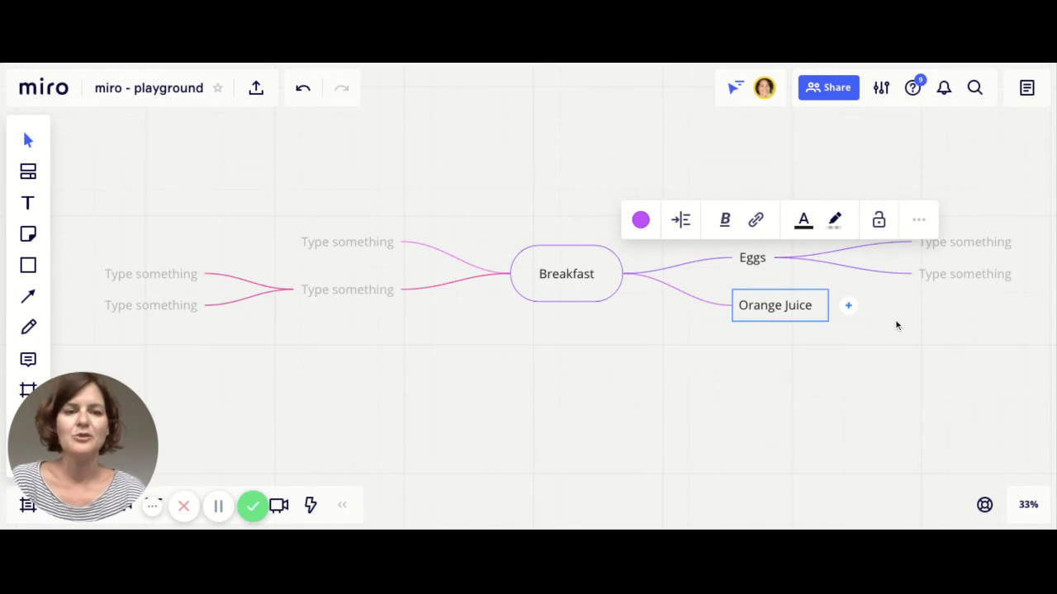
- Add two child nodes to the Orange Juice branch, labelled "healthy" and "yellow"
{"action": "left_click", "coordinate": [848, 306]}
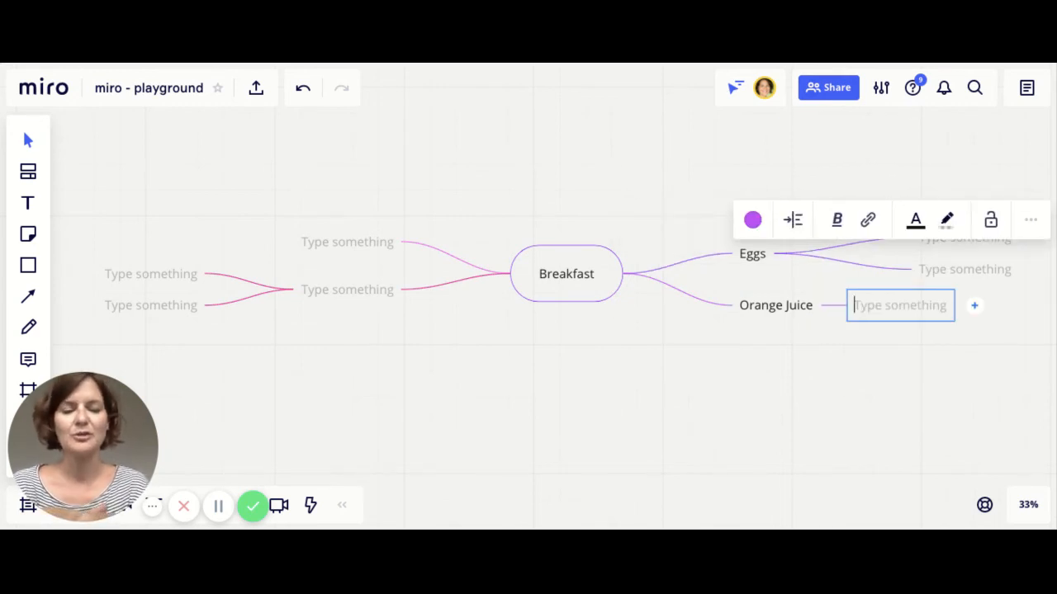
{"action": "type", "text": "health"}
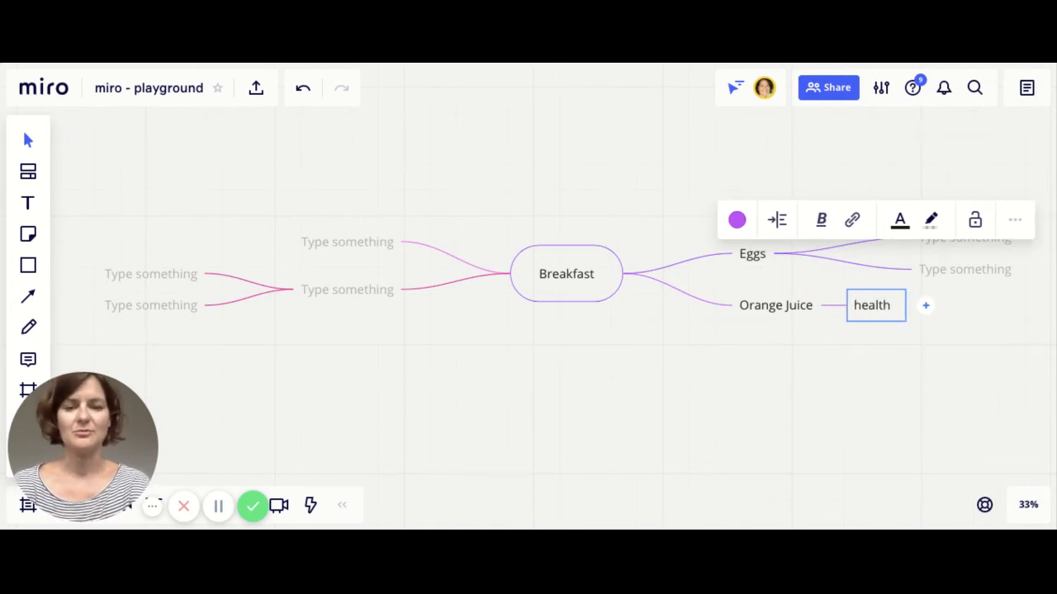
{"action": "type", "text": "y"}
{"action": "key", "text": "Return"}
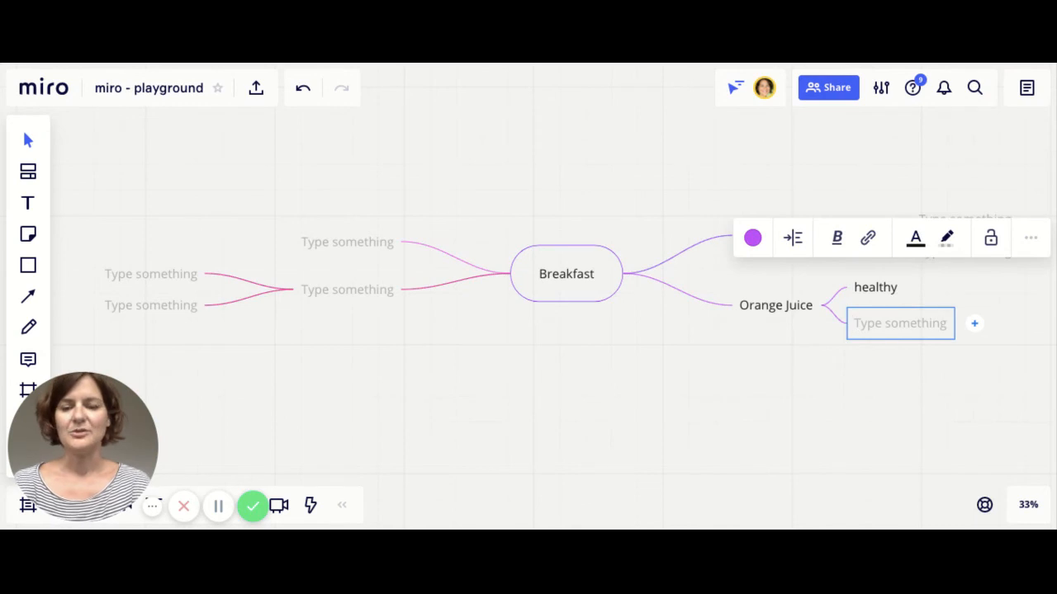
{"action": "type", "text": "yelo"}
{"action": "key", "text": "BackSpace"}
{"action": "type", "text": "l"}
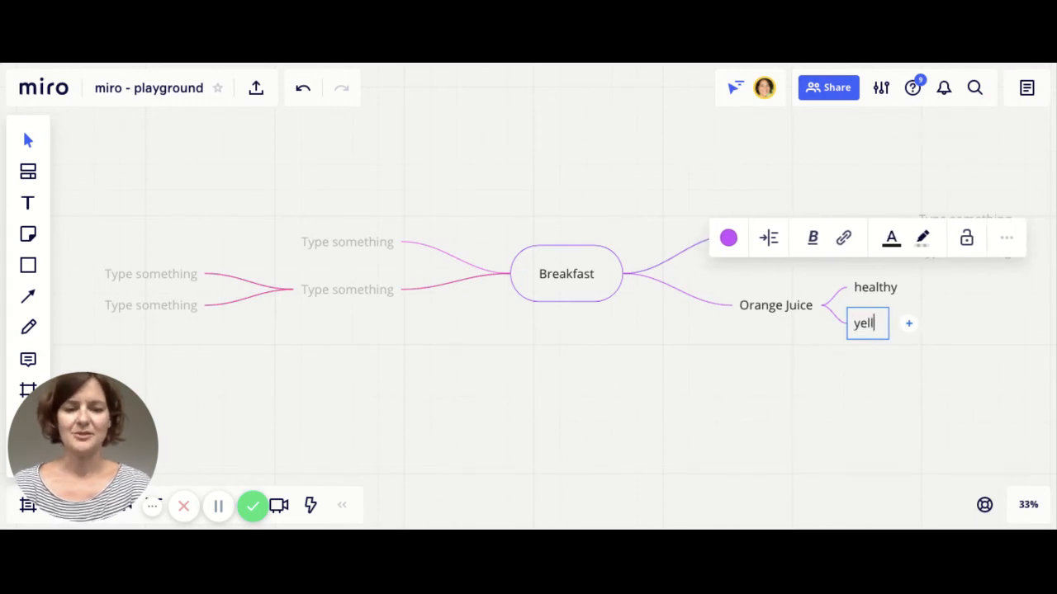
{"action": "type", "text": "ow"}
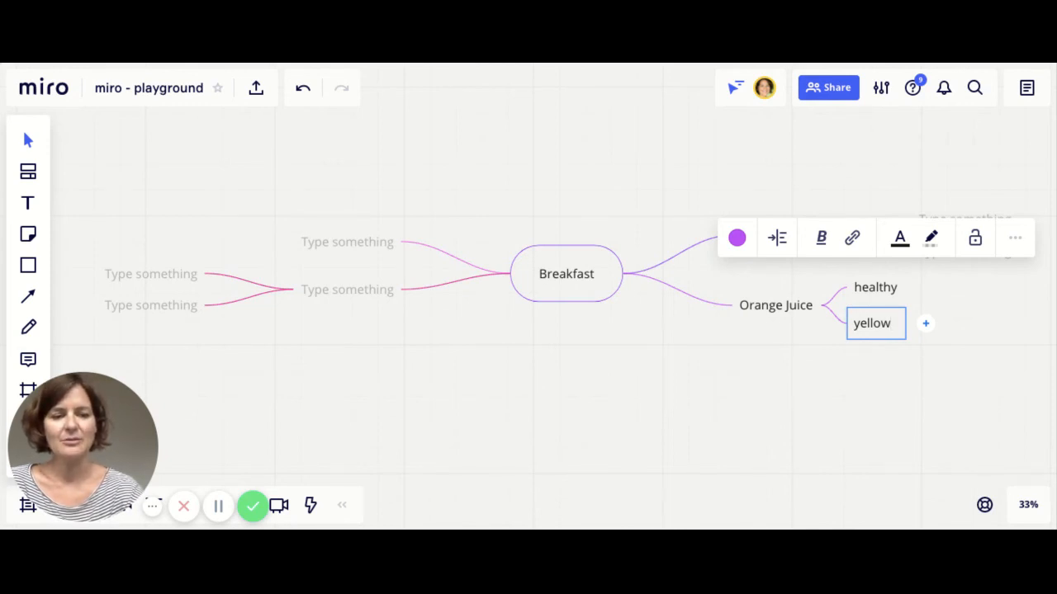
- Add an empty third child node to the Orange Juice branch and delete its "yellow" node
{"action": "key", "text": "Return"}
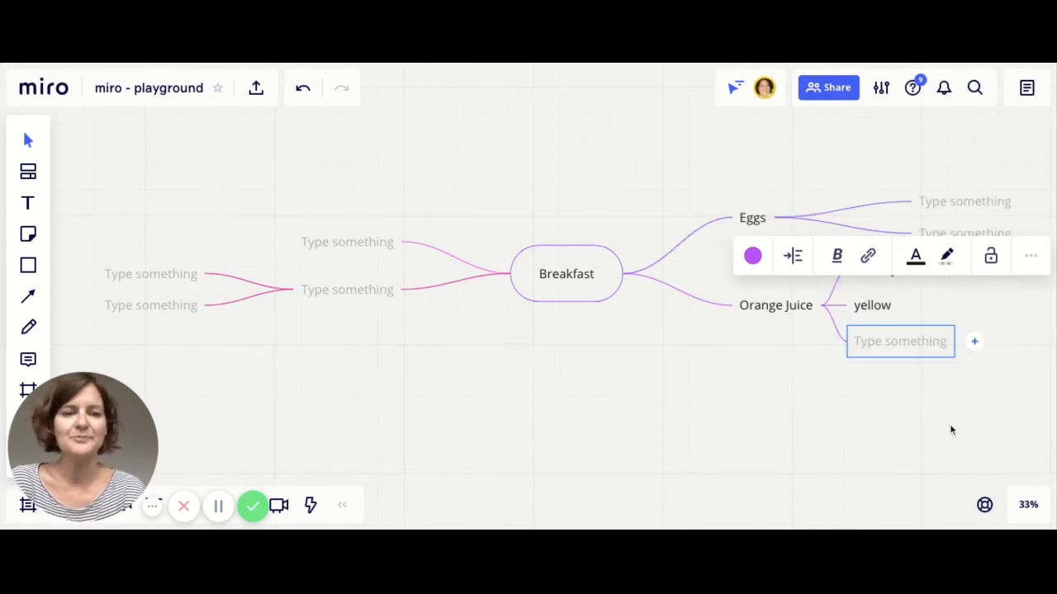
{"action": "left_click", "coordinate": [916, 411]}
{"action": "left_click", "coordinate": [873, 305]}
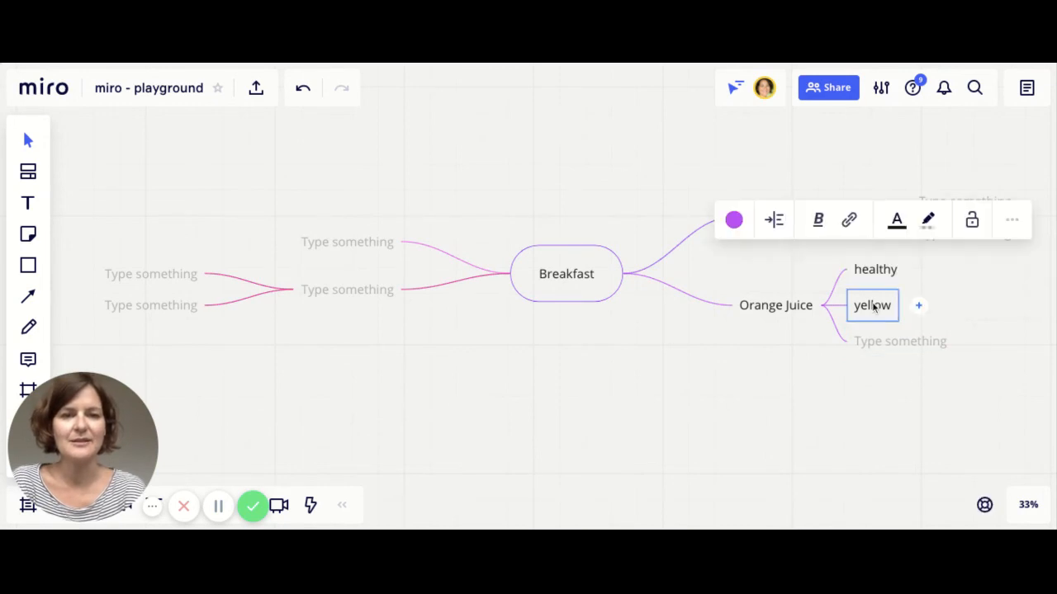
{"action": "key", "text": "Delete"}
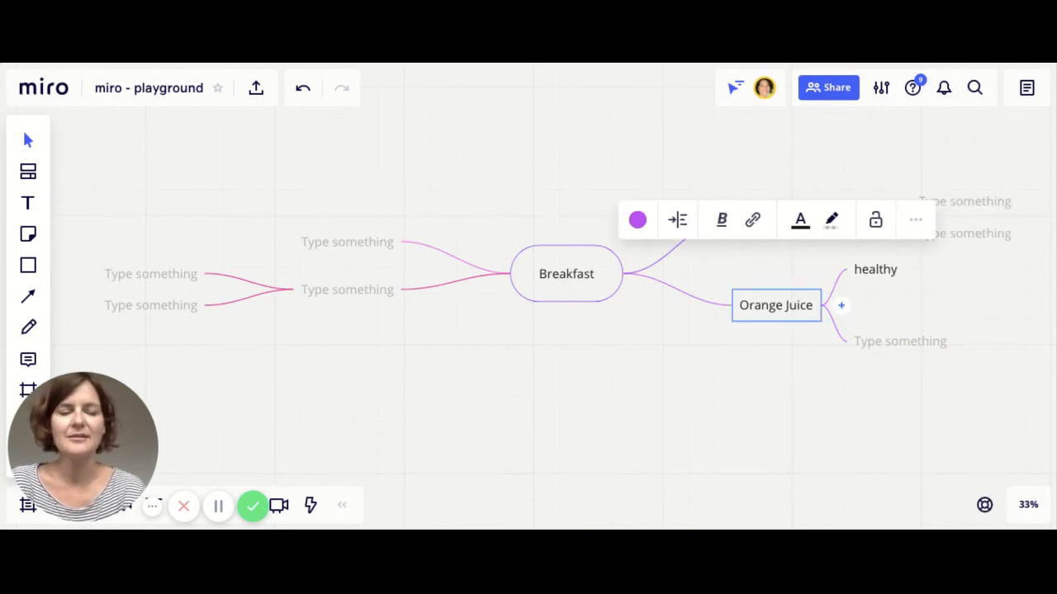
{"action": "scroll", "coordinate": [873, 305], "scroll_direction": "right", "scroll_amount": 1}
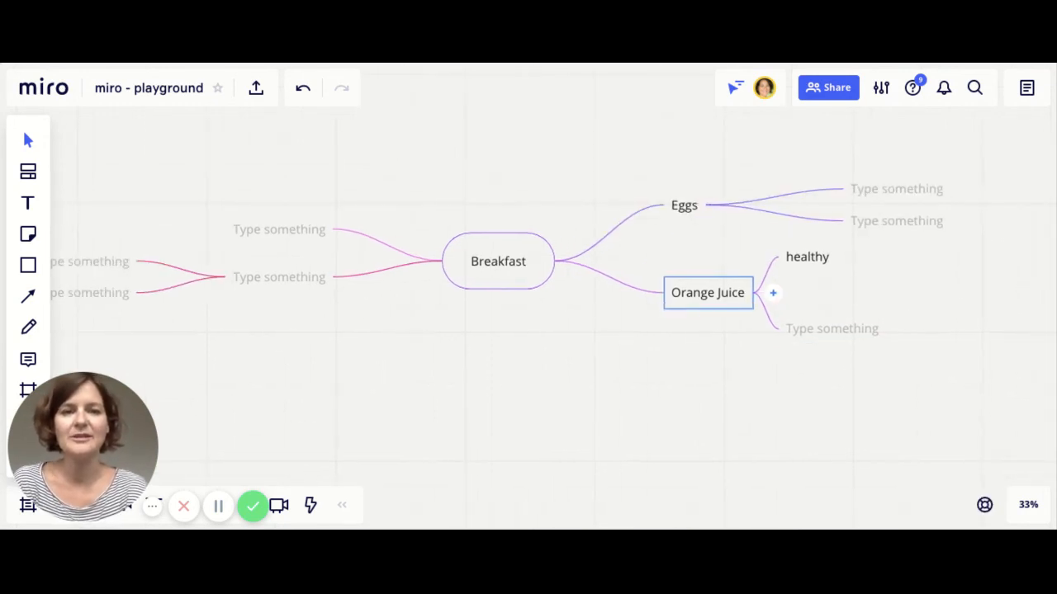
{"action": "left_click", "coordinate": [623, 286]}
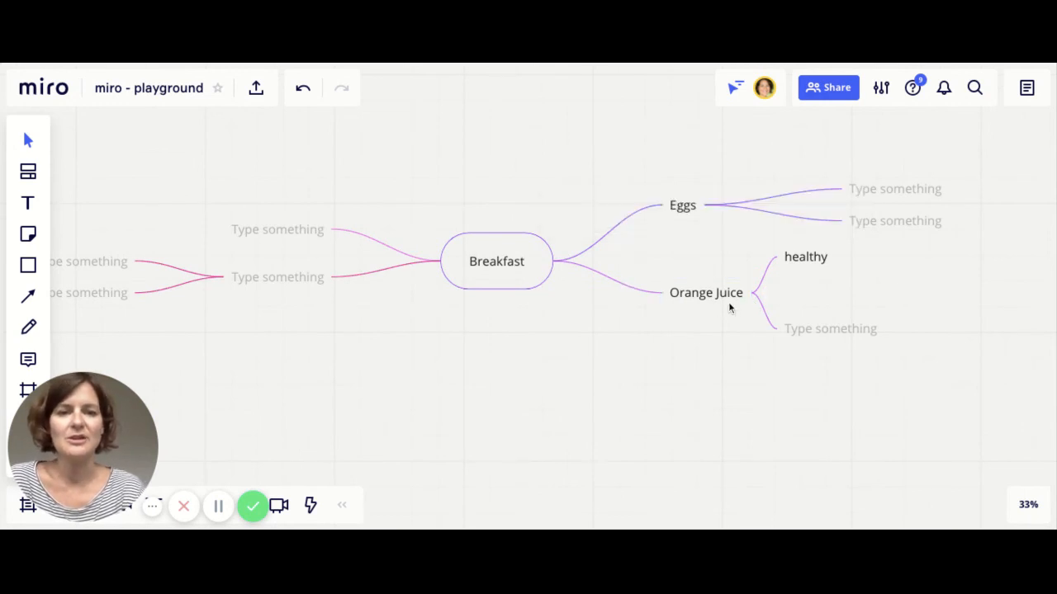
- Recolour the Orange Juice branch yellow and move it further down from the Eggs branch
{"action": "left_click", "coordinate": [694, 295]}
{"action": "left_click", "coordinate": [568, 208]}
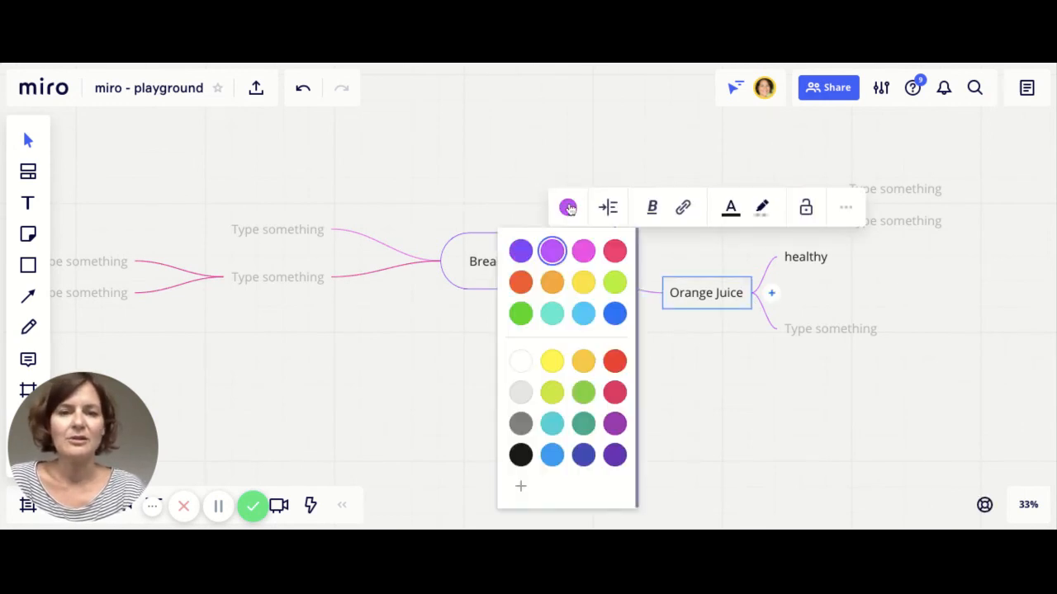
{"action": "left_click", "coordinate": [583, 284]}
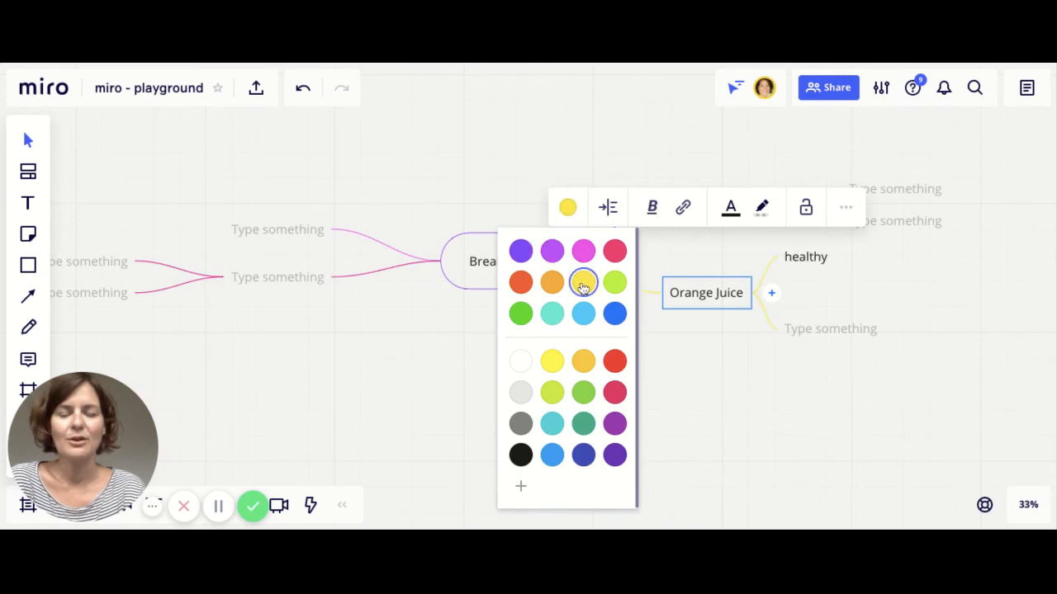
{"action": "left_click", "coordinate": [690, 368]}
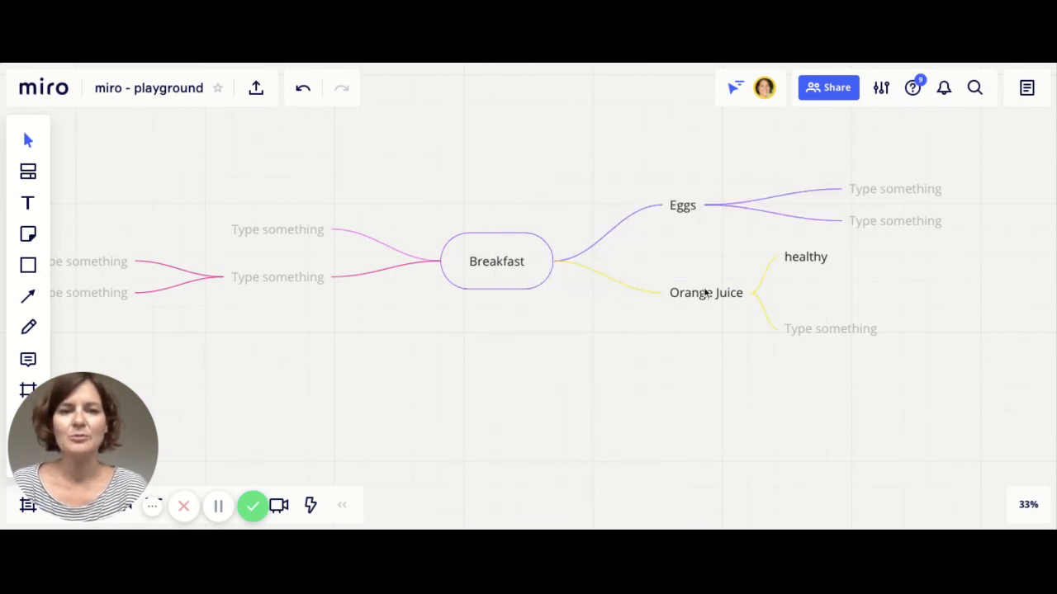
{"action": "mouse_move", "coordinate": [709, 292]}
{"action": "left_mouse_down"}
{"action": "mouse_move", "coordinate": [527, 393]}
{"action": "mouse_move", "coordinate": [344, 377]}
{"action": "mouse_move", "coordinate": [581, 388]}
{"action": "mouse_move", "coordinate": [691, 359]}
{"action": "left_mouse_up"}
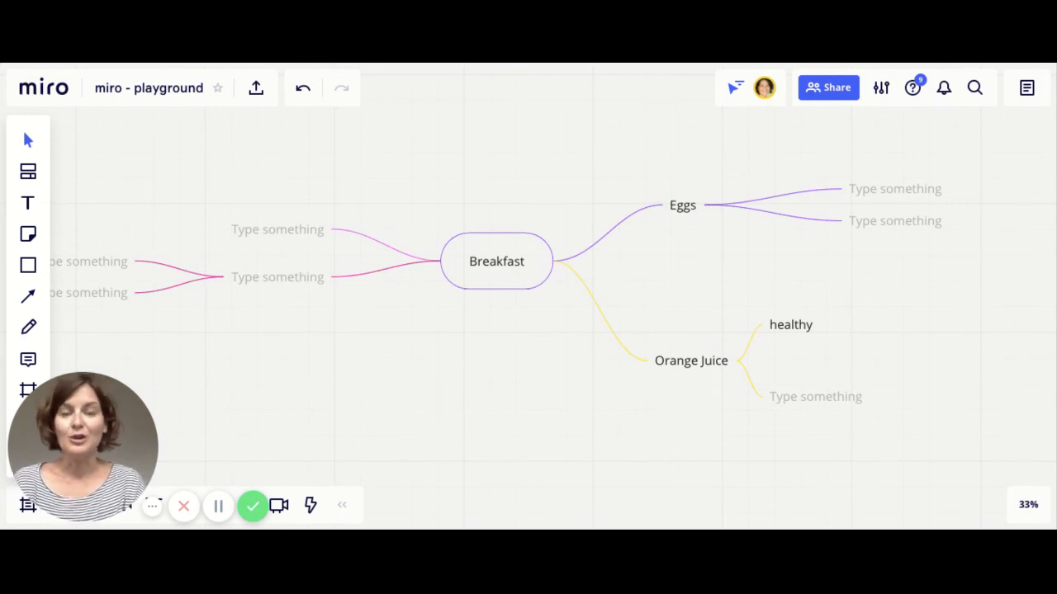
- Examine the Playground Sticky notes and Playground Mindmaps frames elsewhere on the board
{"action": "scroll", "coordinate": [690, 361], "scroll_direction": "down", "scroll_amount": 5}
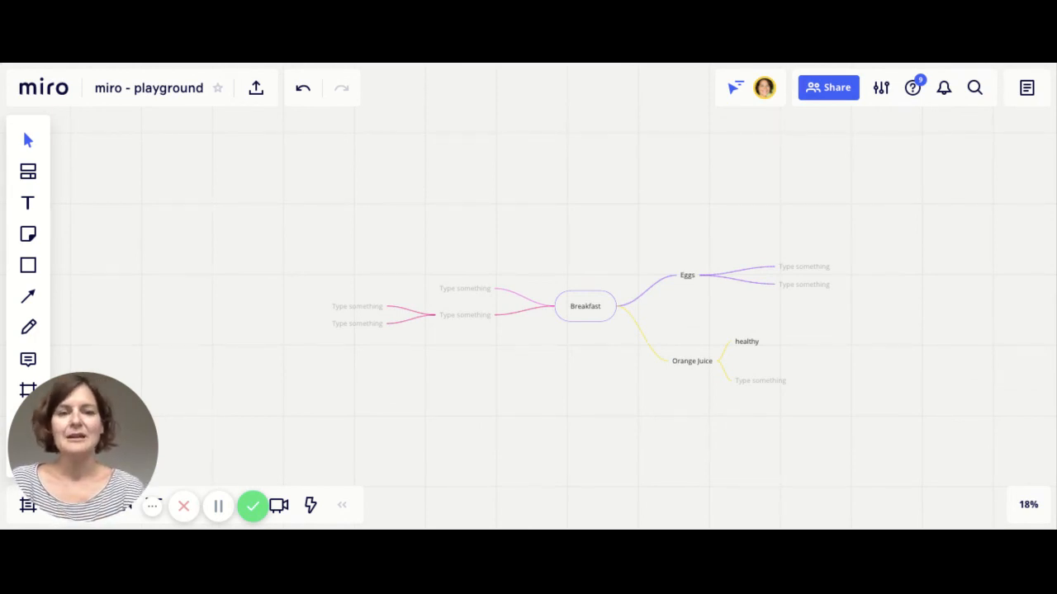
{"action": "scroll", "coordinate": [700, 368], "scroll_direction": "down", "scroll_amount": 5}
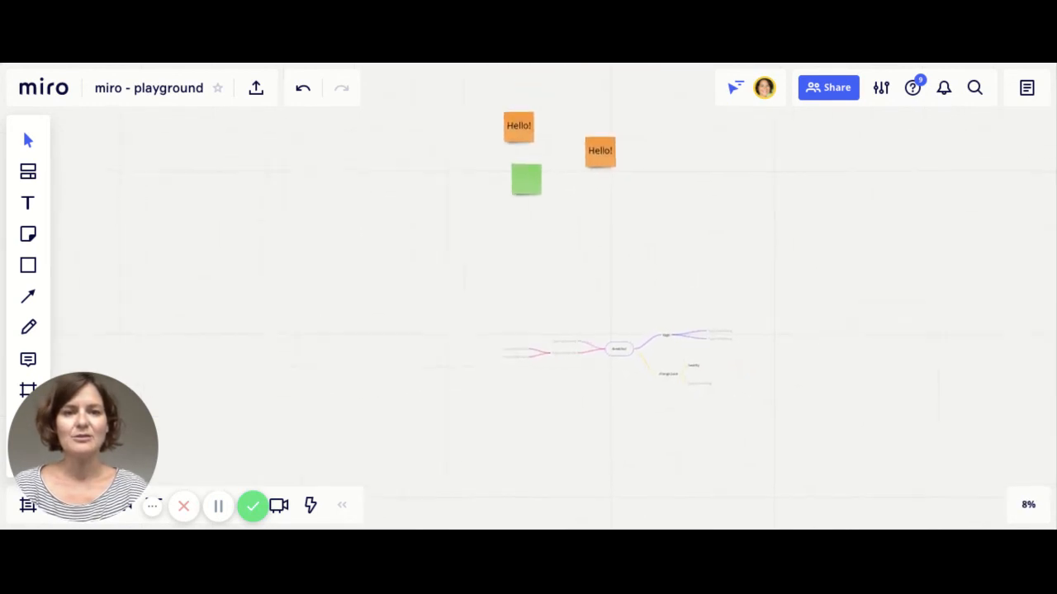
{"action": "scroll", "coordinate": [699, 368], "scroll_direction": "right", "scroll_amount": 7}
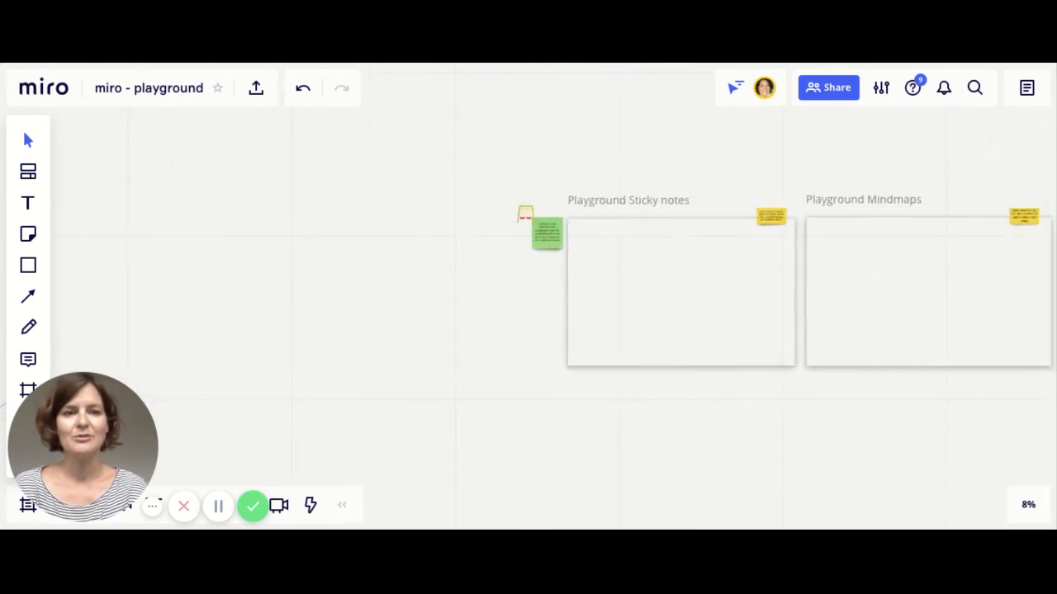
{"action": "scroll", "coordinate": [699, 368], "scroll_direction": "right", "scroll_amount": 5}
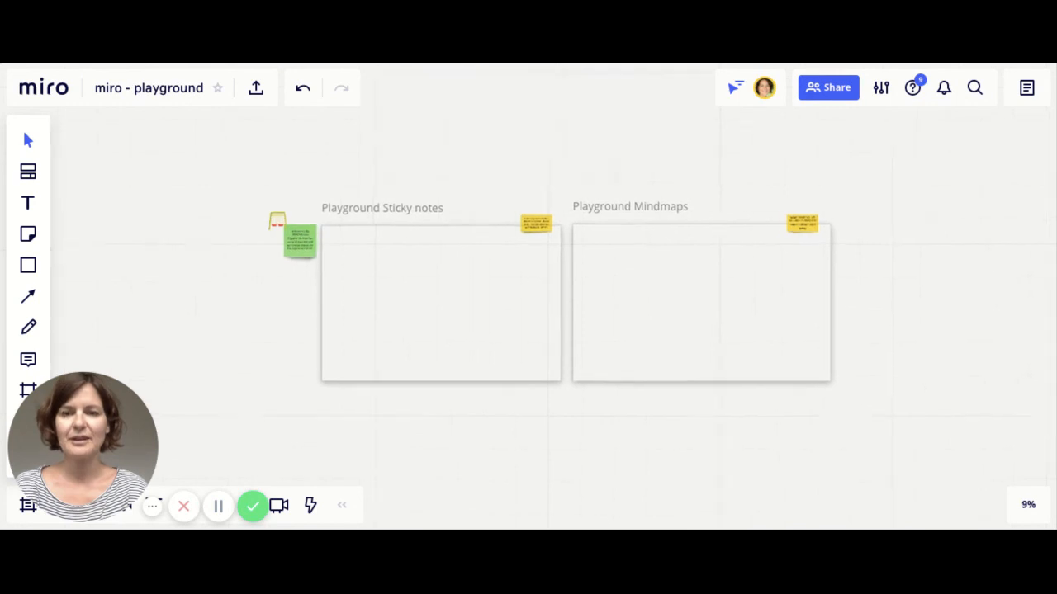
{"action": "scroll", "coordinate": [699, 368], "scroll_direction": "up", "scroll_amount": 3}
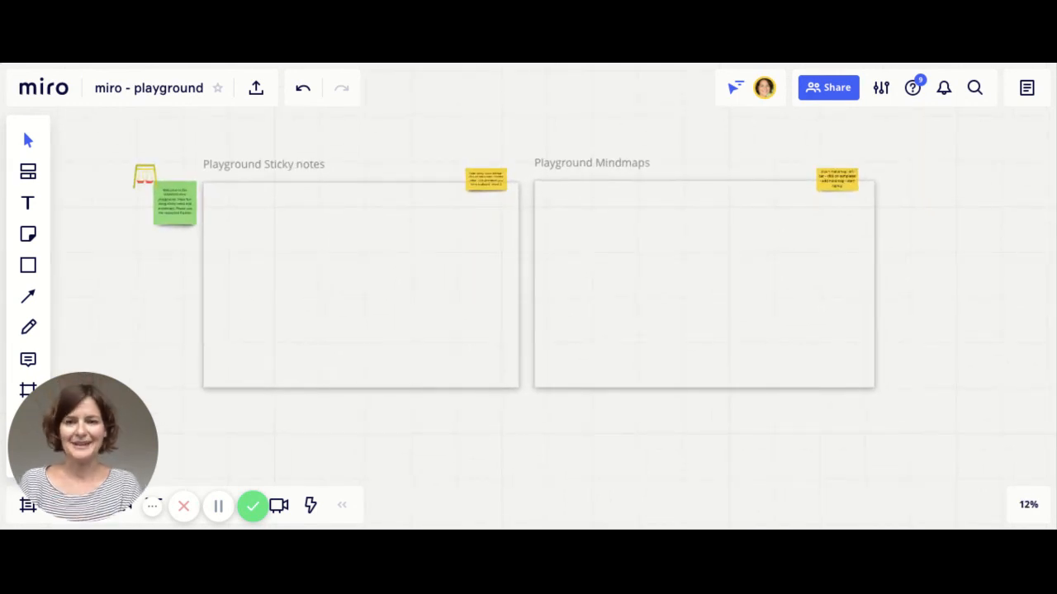